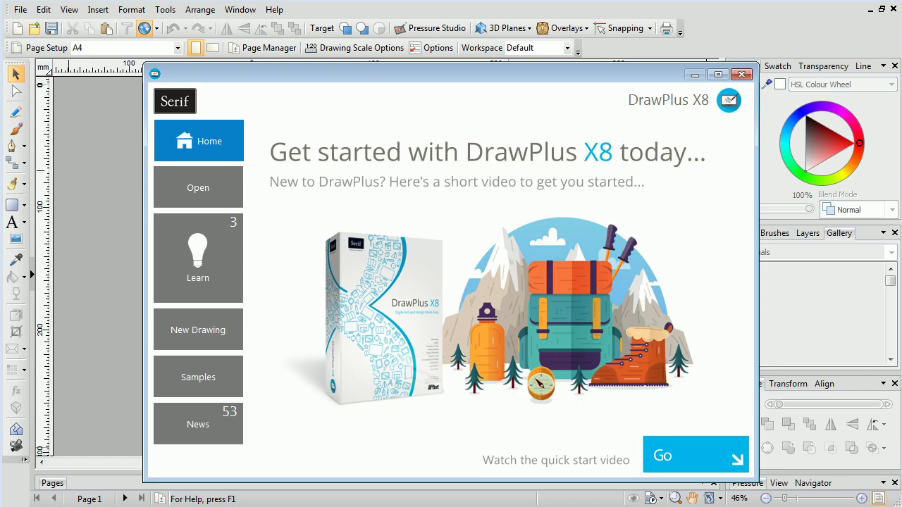
# Step: Dismiss the Startup Assistant with Escape to show the blank A4 page
pyautogui.press('Escape')
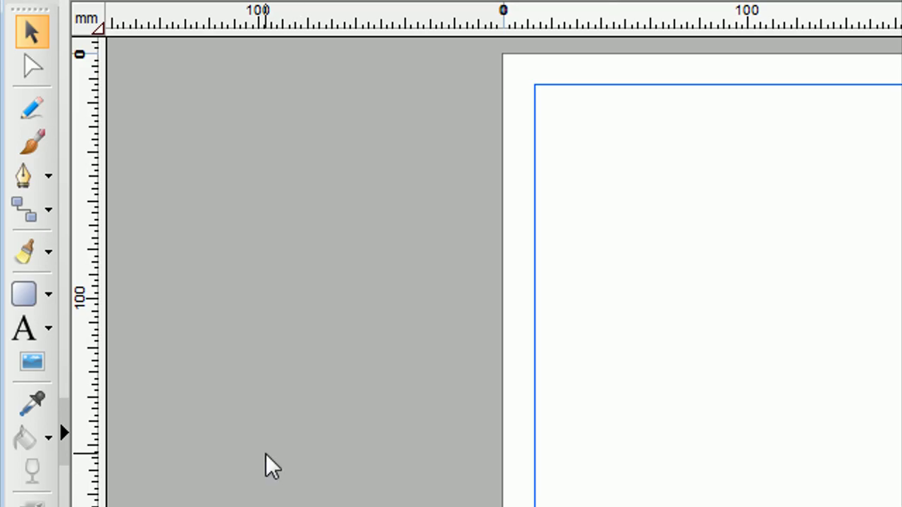
# Step: Select the triangle tool and bring up the How To help on Design setup page setup
pyautogui.click(50, 178)
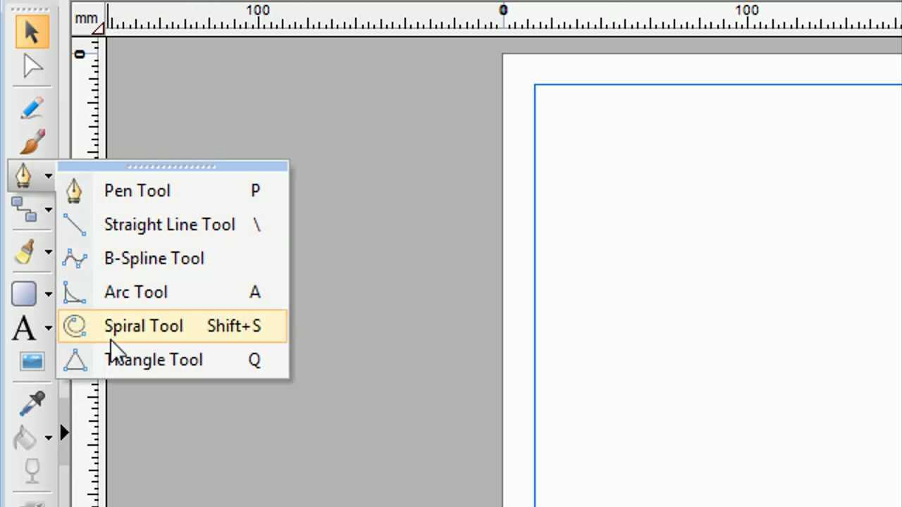
pyautogui.click(115, 361)
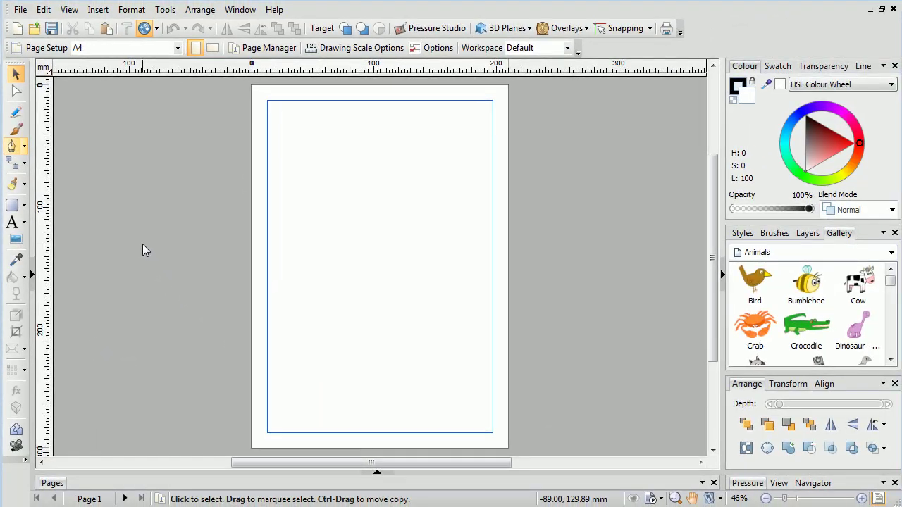
pyautogui.click(32, 275)
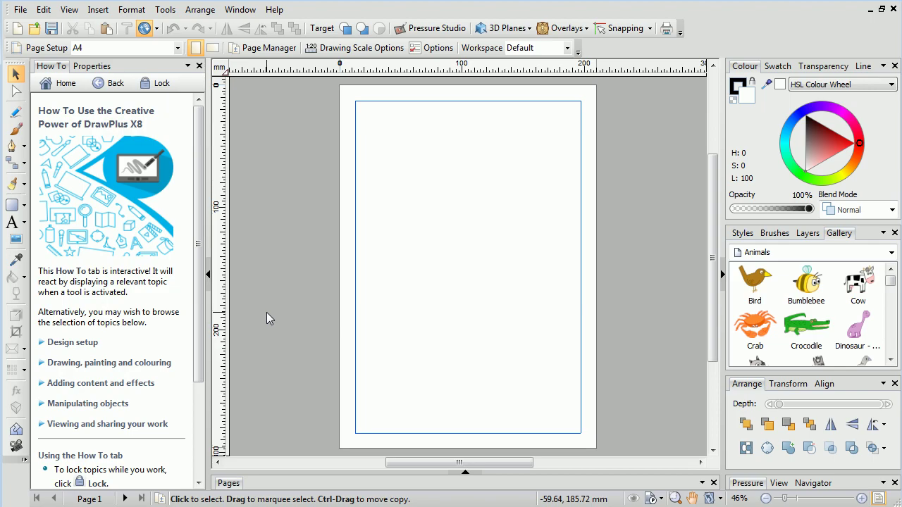
pyautogui.scroll(-3, 205, 383)
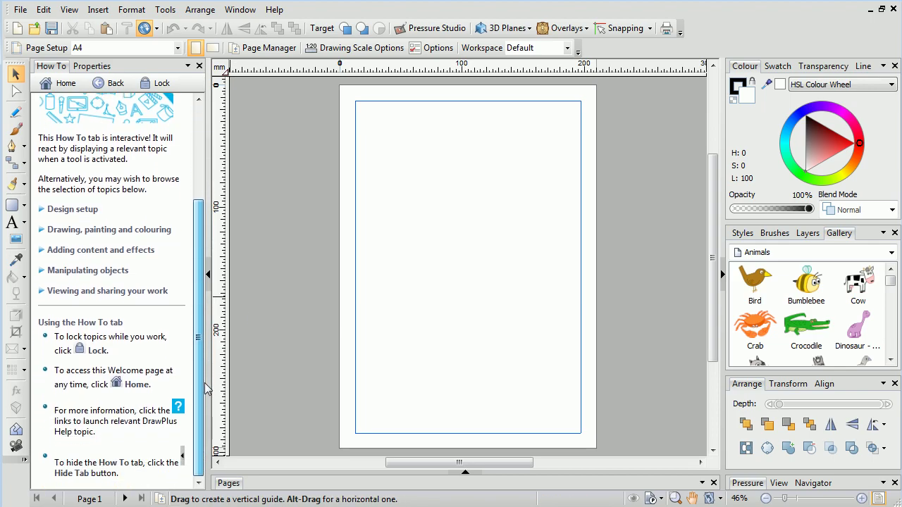
pyautogui.click(85, 210)
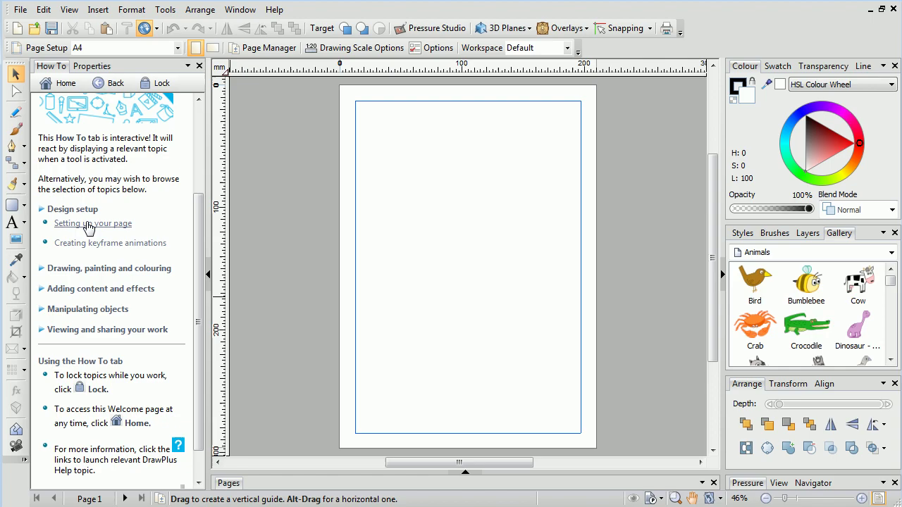
pyautogui.click(88, 224)
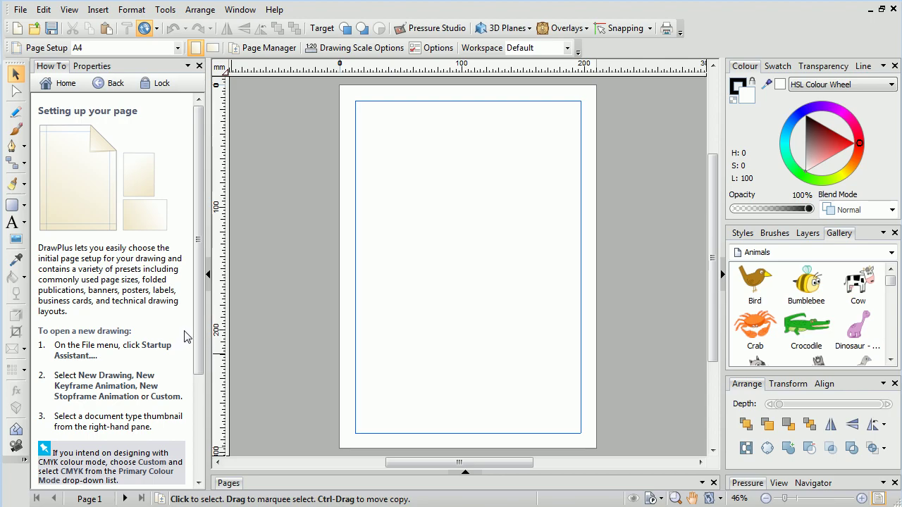
pyautogui.scroll(-2, 202, 346)
pyautogui.scroll(-5, 201, 346)
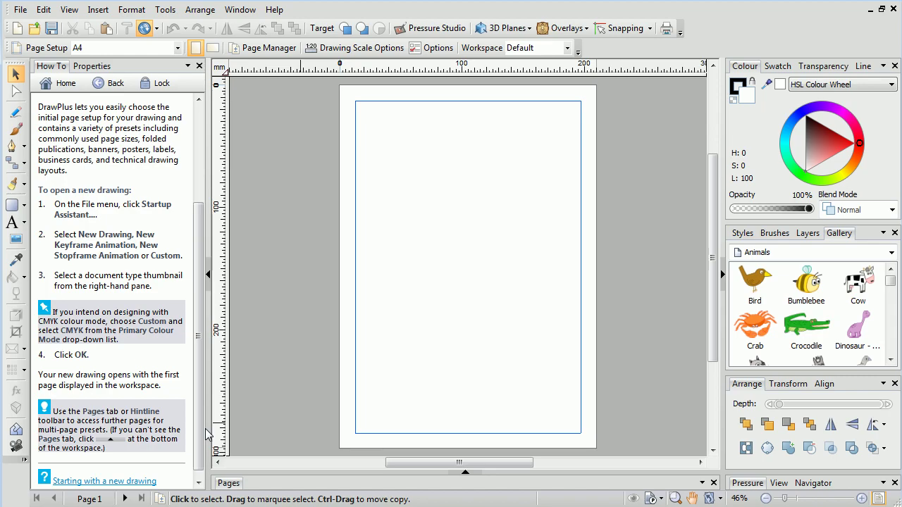
# Step: Lock the help topic, try the Quick Rectangle, Pen, Brush and Pencil tools, and show Properties defaults
pyautogui.click(15, 206)
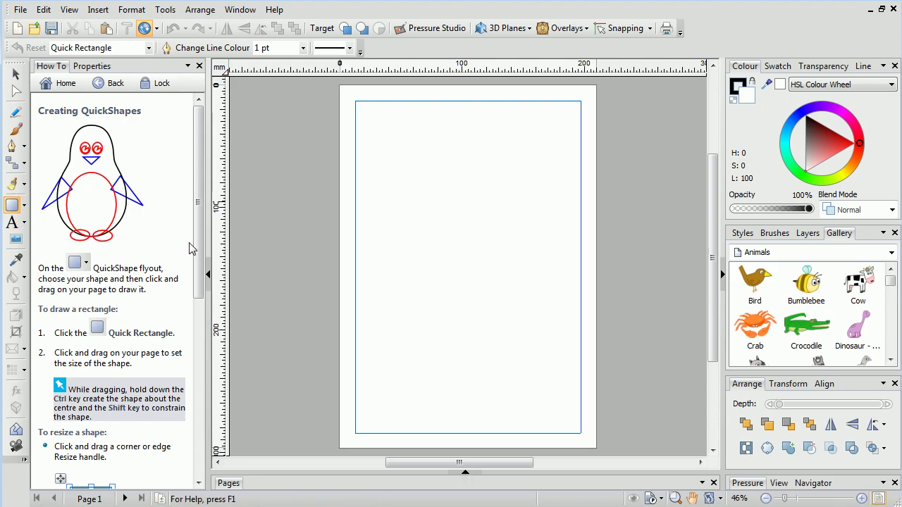
pyautogui.click(159, 84)
pyautogui.click(14, 146)
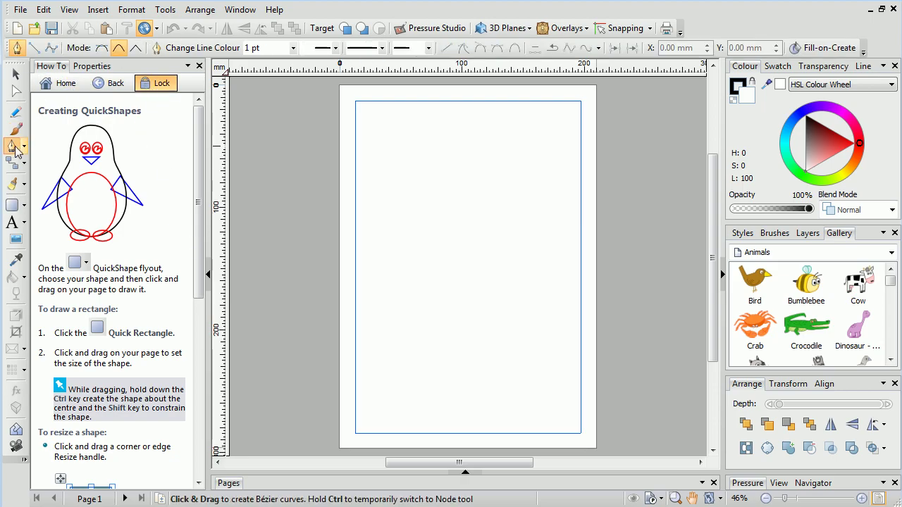
pyautogui.click(16, 130)
pyautogui.click(15, 115)
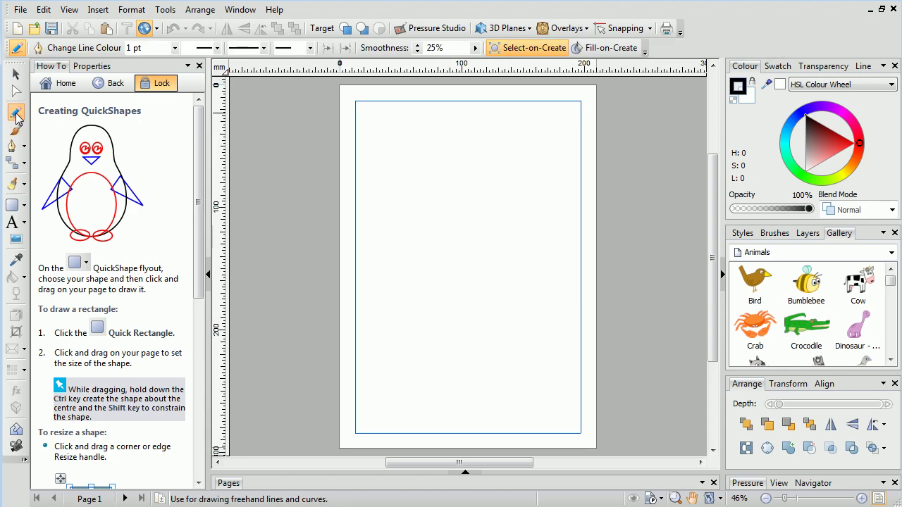
pyautogui.click(100, 66)
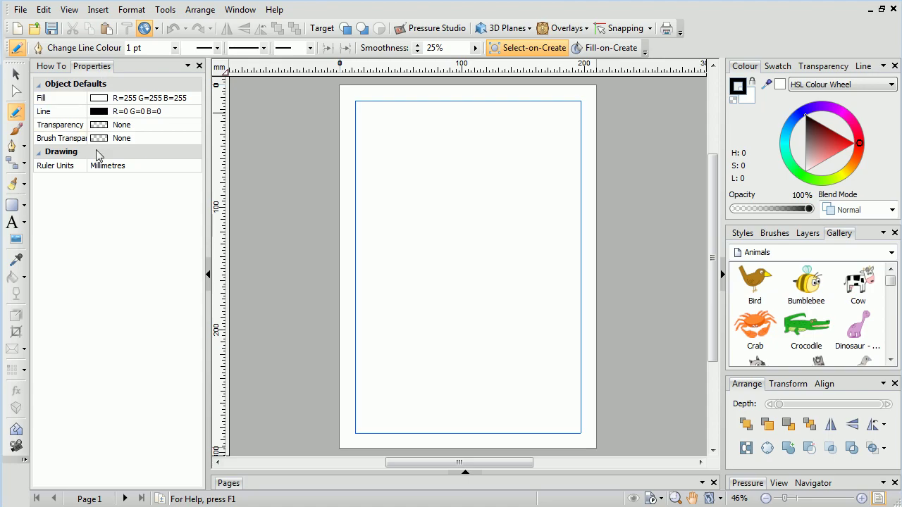
# Step: Collapse the left dock with F2, then minimize and maximize the Pressure panel to fill the right dock
pyautogui.press('F2')
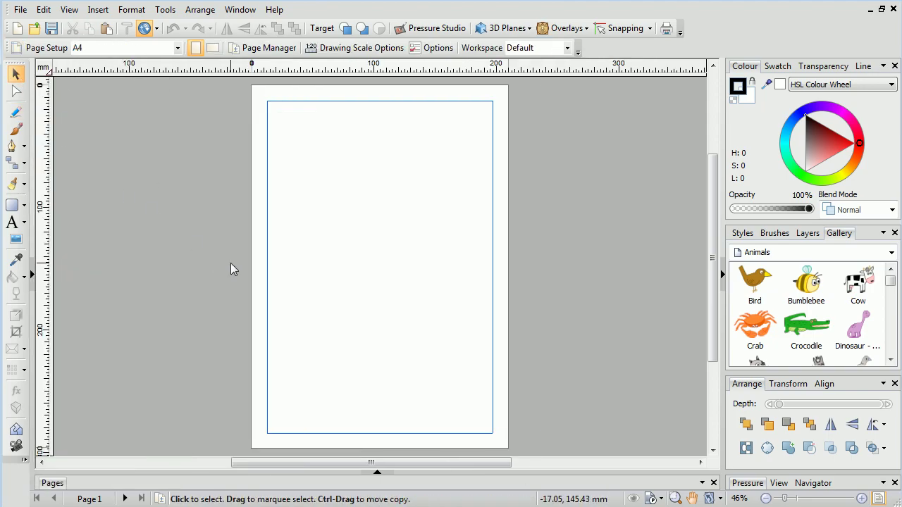
pyautogui.click(747, 484)
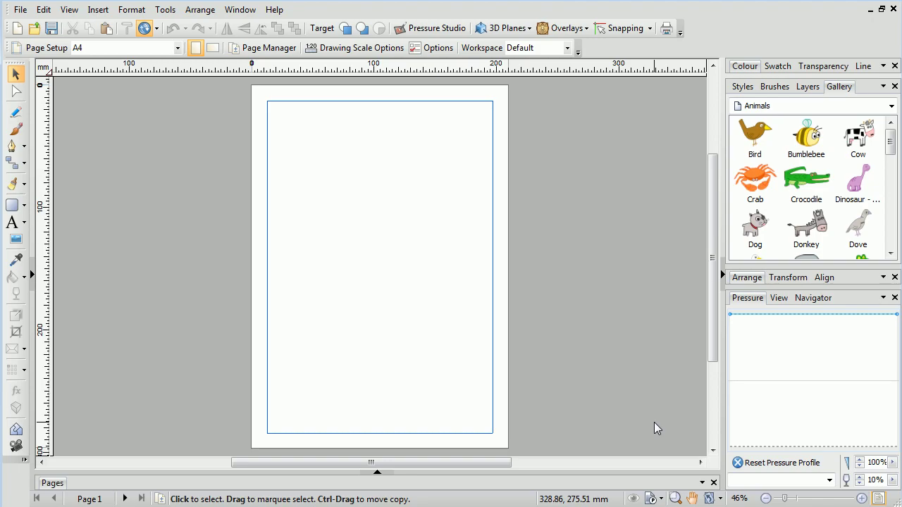
pyautogui.click(883, 298)
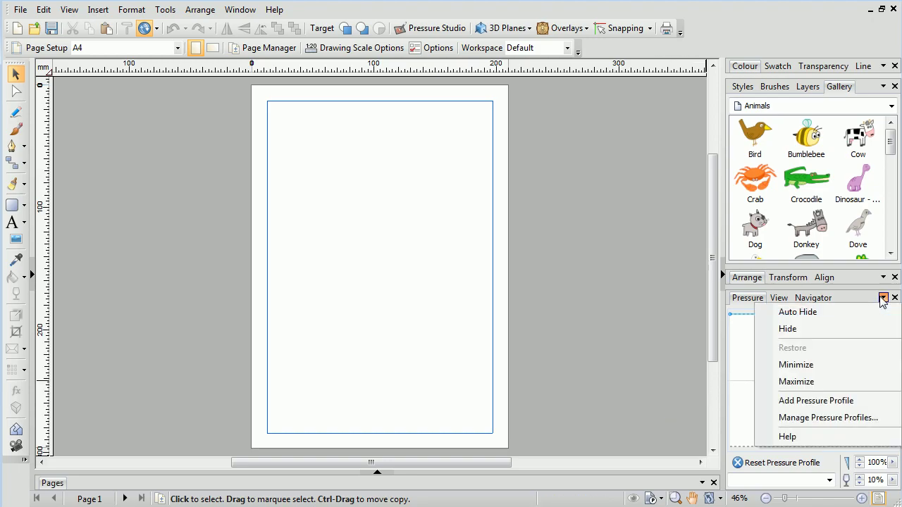
pyautogui.click(796, 365)
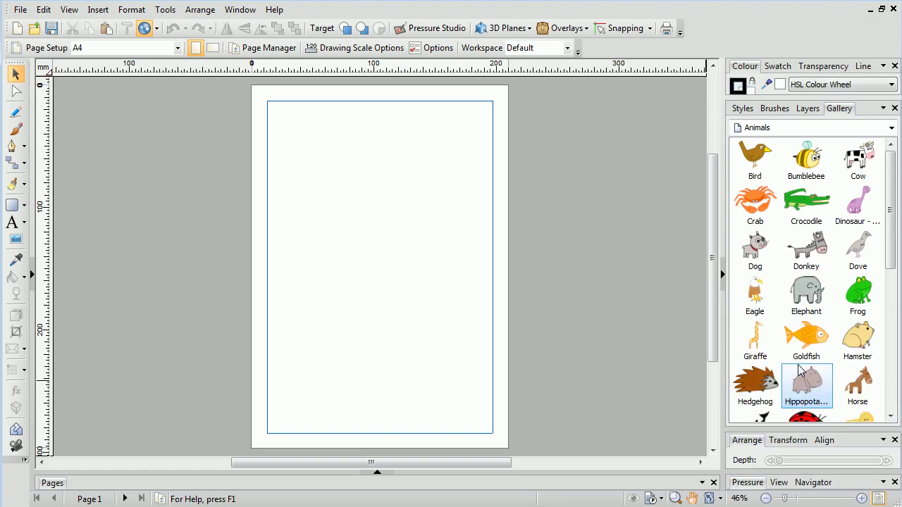
pyautogui.click(884, 482)
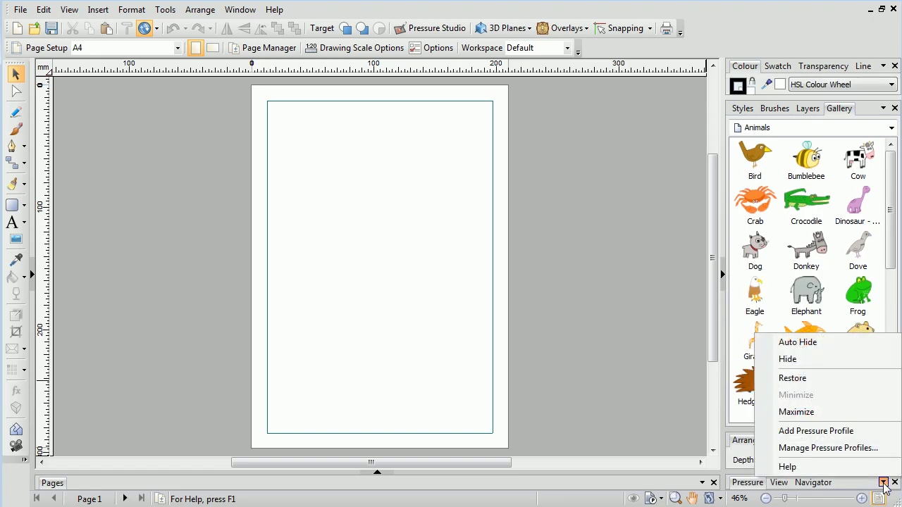
pyautogui.click(803, 414)
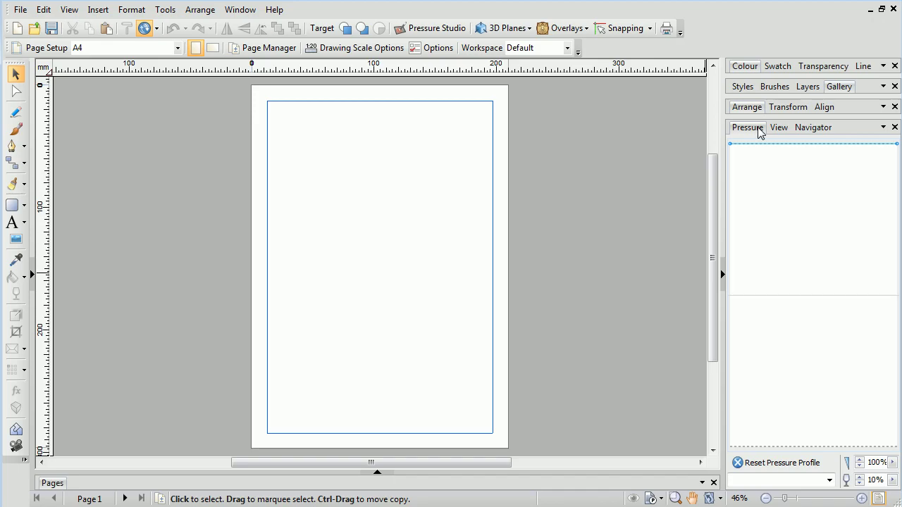
# Step: Reorder the Pressure tab, show Navigator, then float the Arrange panel and dock it at left
pyautogui.moveTo(760, 132)
pyautogui.mouseDown()
pyautogui.moveTo(800, 134)
pyautogui.moveTo(747, 131)
pyautogui.mouseUp()
pyautogui.click(780, 127)
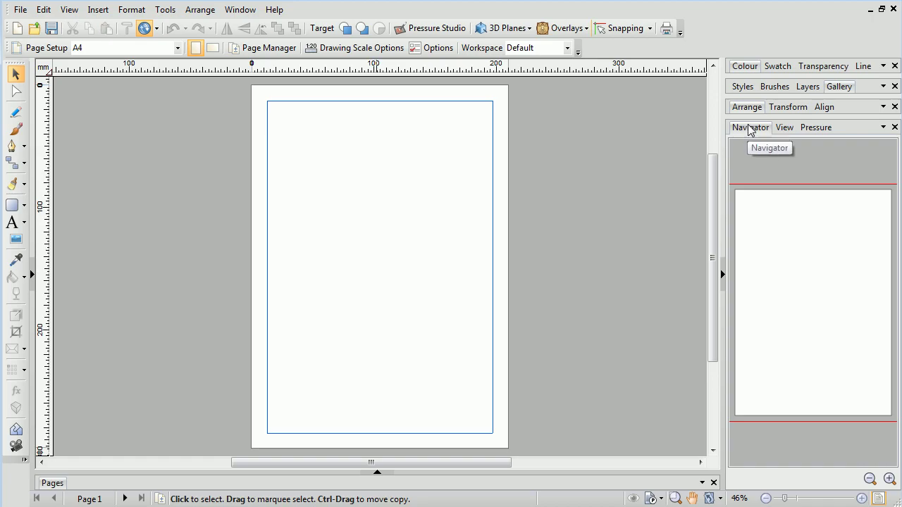
pyautogui.click(748, 110)
pyautogui.moveTo(748, 110); pyautogui.dragTo(522, 144)
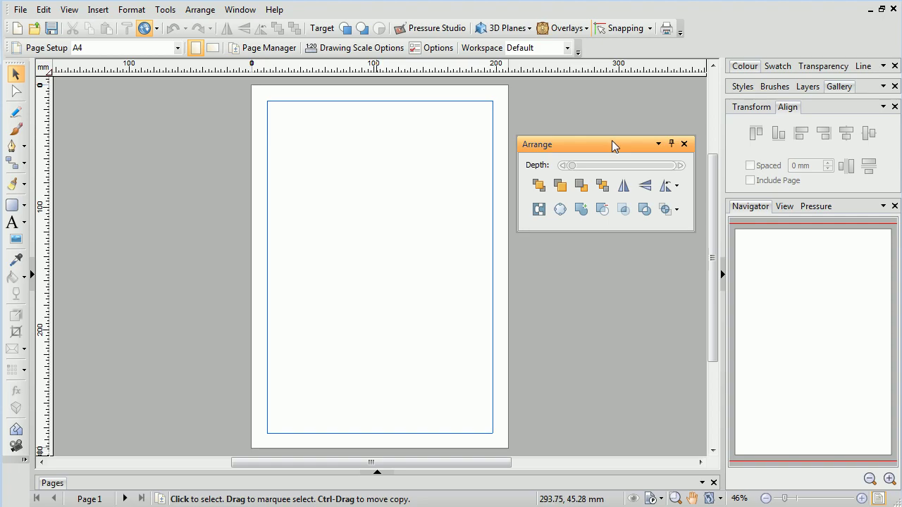
pyautogui.moveTo(626, 146); pyautogui.dragTo(186, 143)
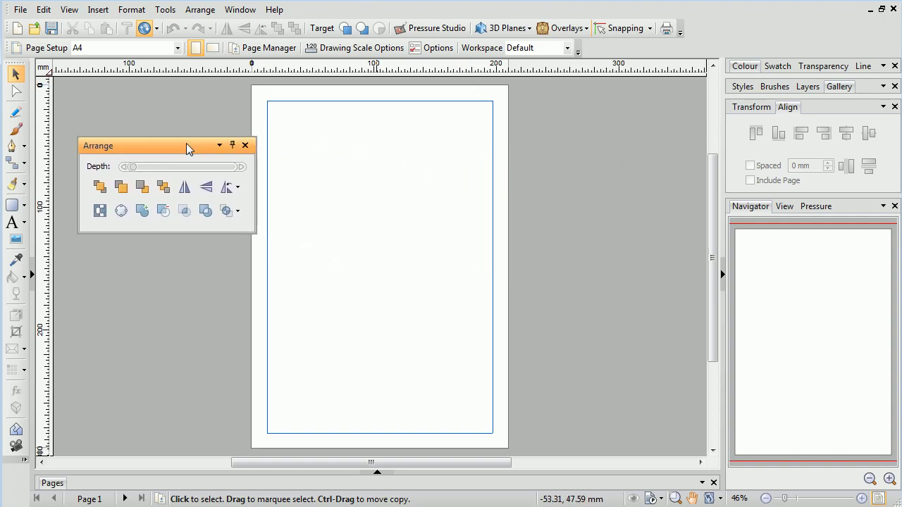
pyautogui.moveTo(188, 144); pyautogui.dragTo(54, 280)
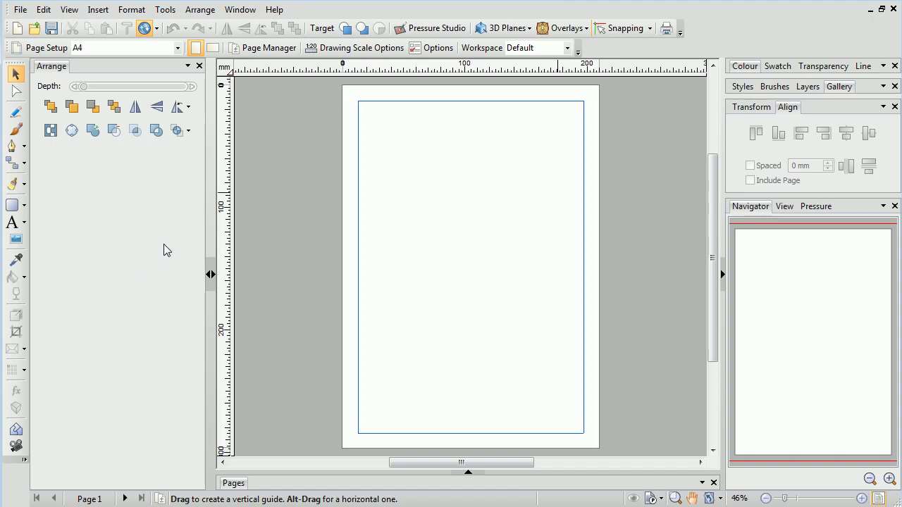
# Step: Apply the Default workspace layout and expand the Pages panel's thumbnails
pyautogui.click(568, 48)
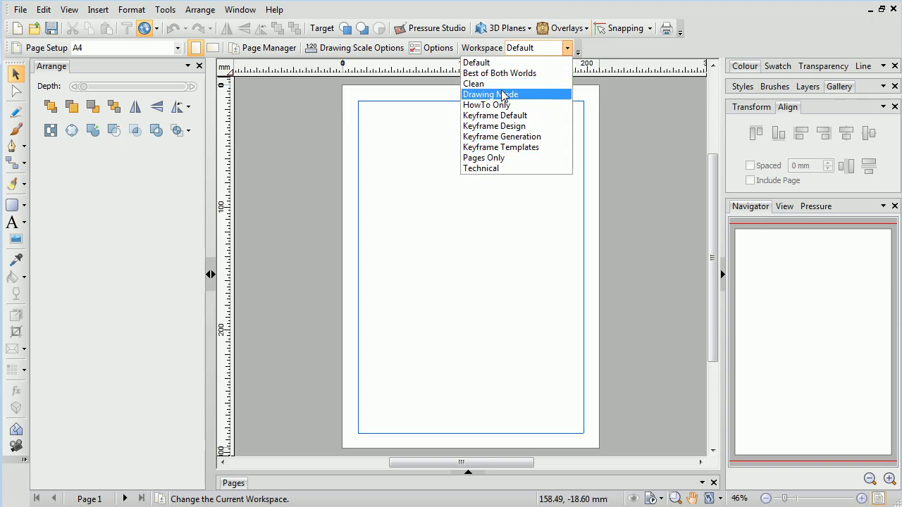
pyautogui.click(481, 63)
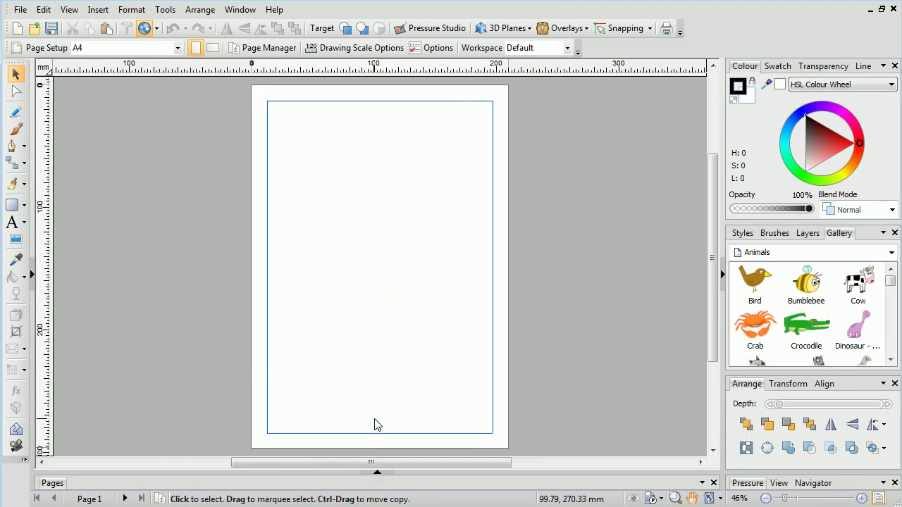
pyautogui.click(377, 473)
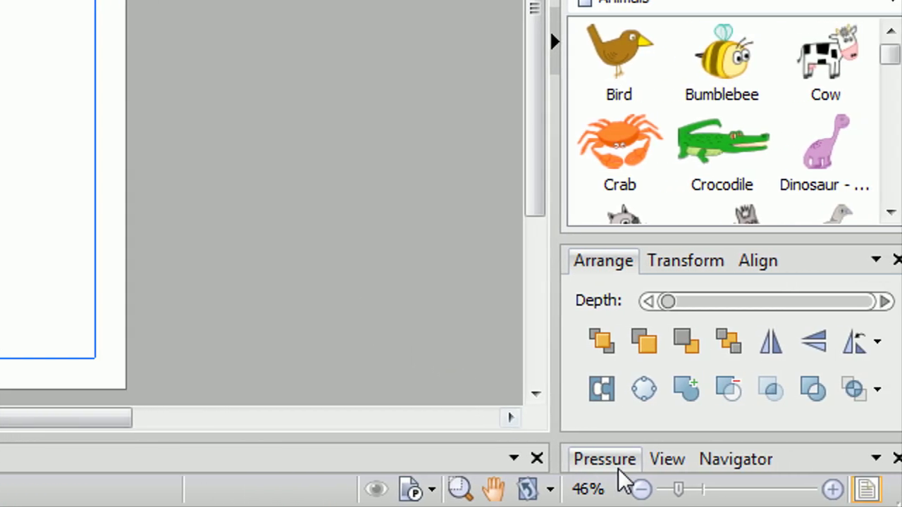
pyautogui.click(833, 490)
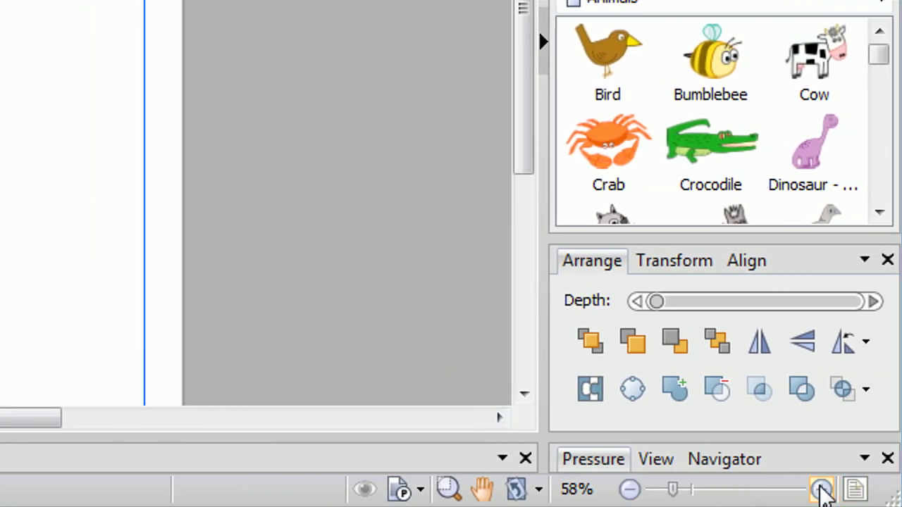
pyautogui.click(822, 490)
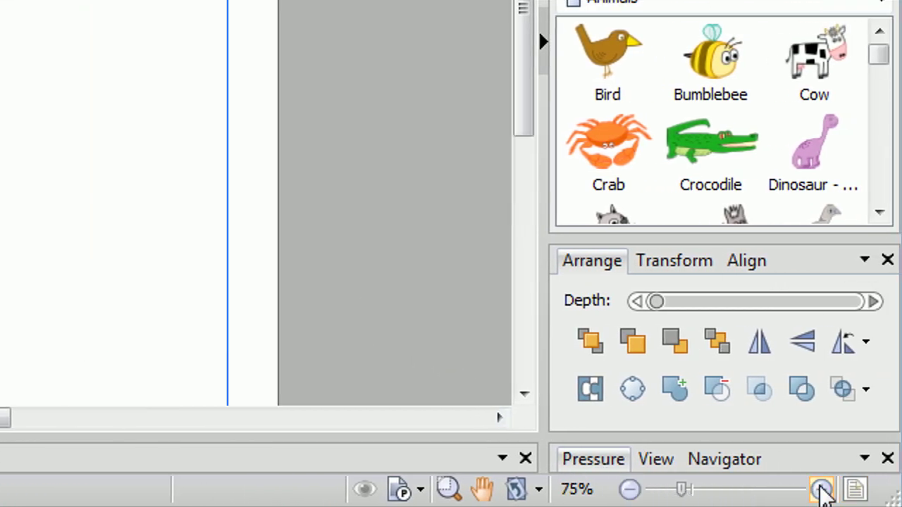
pyautogui.click(822, 491)
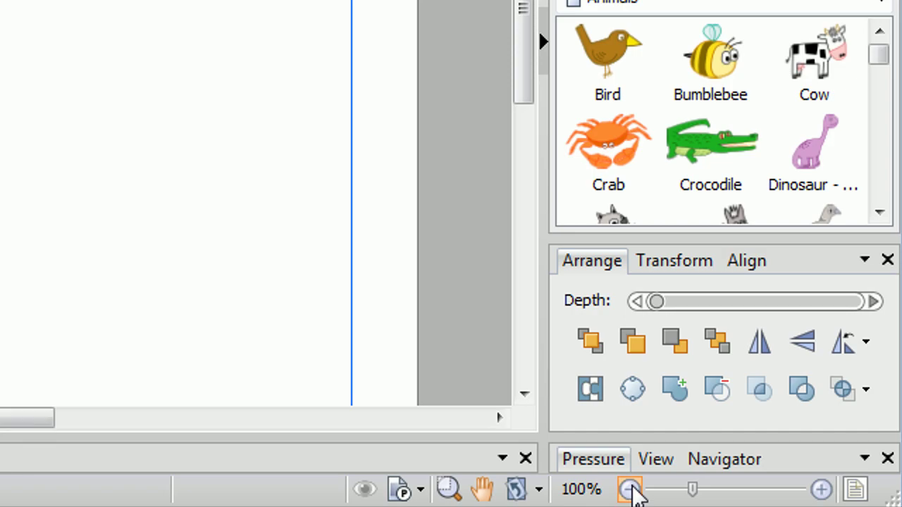
pyautogui.click(630, 490)
pyautogui.click(630, 489)
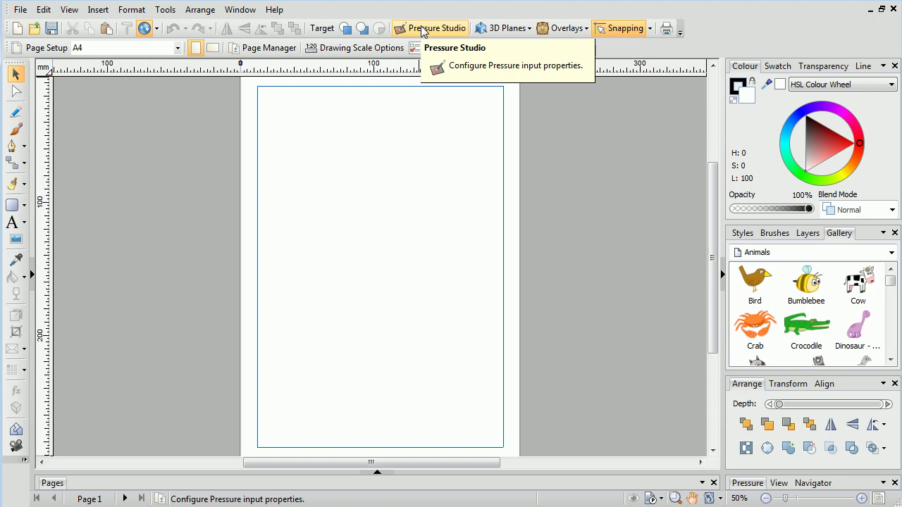
# Step: Open and close Pressure Studio, expand the Pressure panel, and browse its profile list without choosing
pyautogui.click(423, 30)
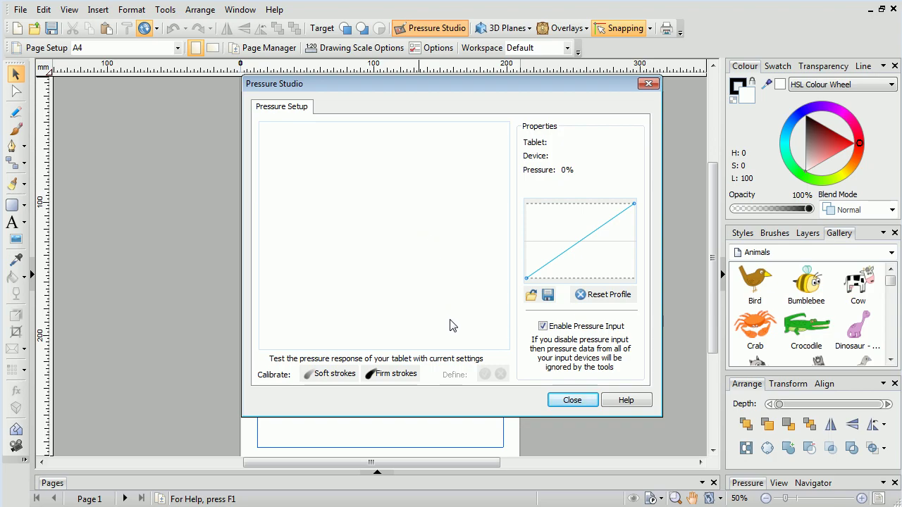
pyautogui.click(572, 400)
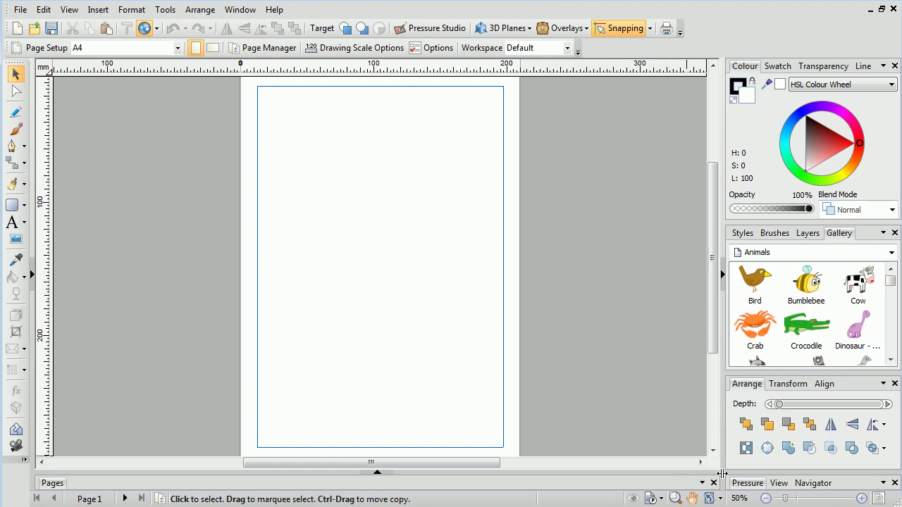
pyautogui.click(747, 484)
pyautogui.click(830, 482)
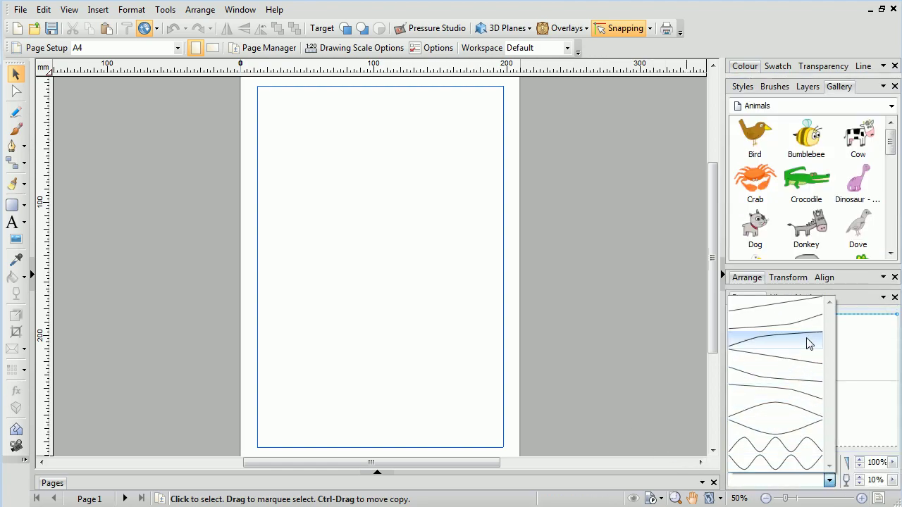
pyautogui.click(779, 481)
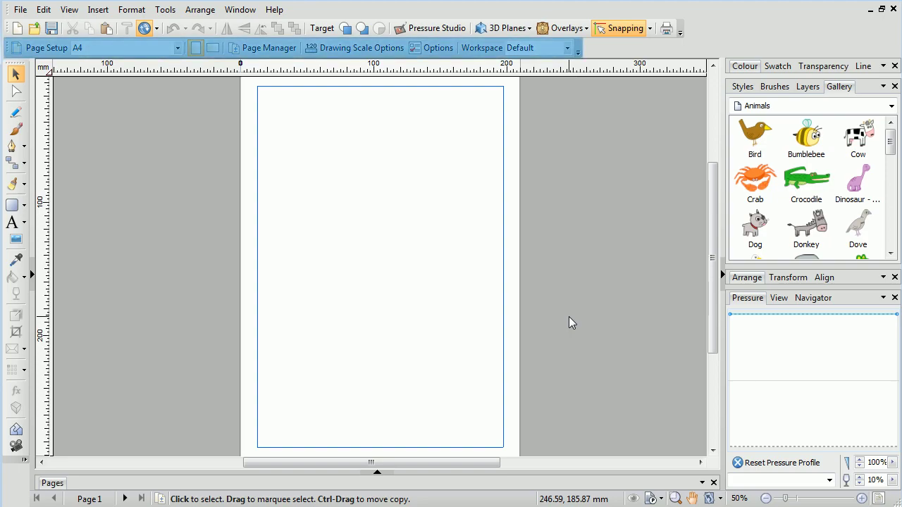
# Step: Insert the Wildlife lemur photo from Libraries > Pictures at about 168 × 114 mm
pyautogui.click(16, 241)
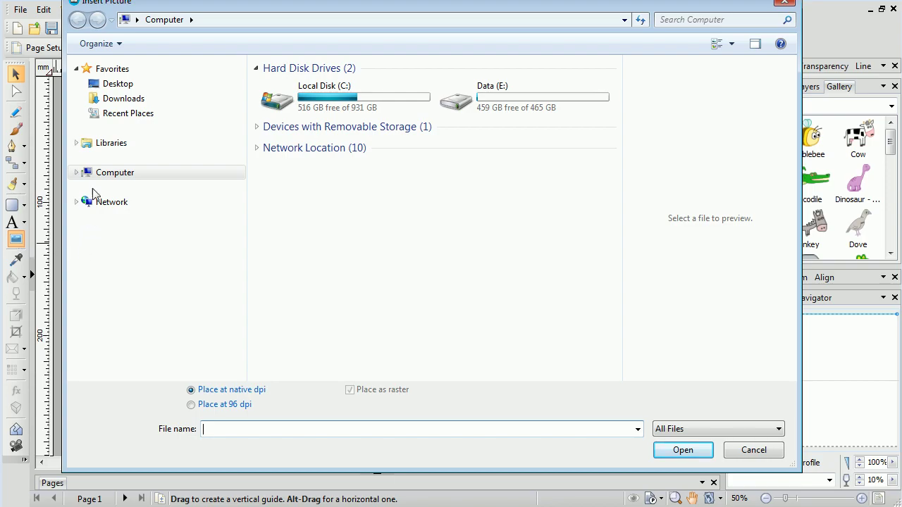
pyautogui.click(115, 143)
pyautogui.doubleClick(313, 164)
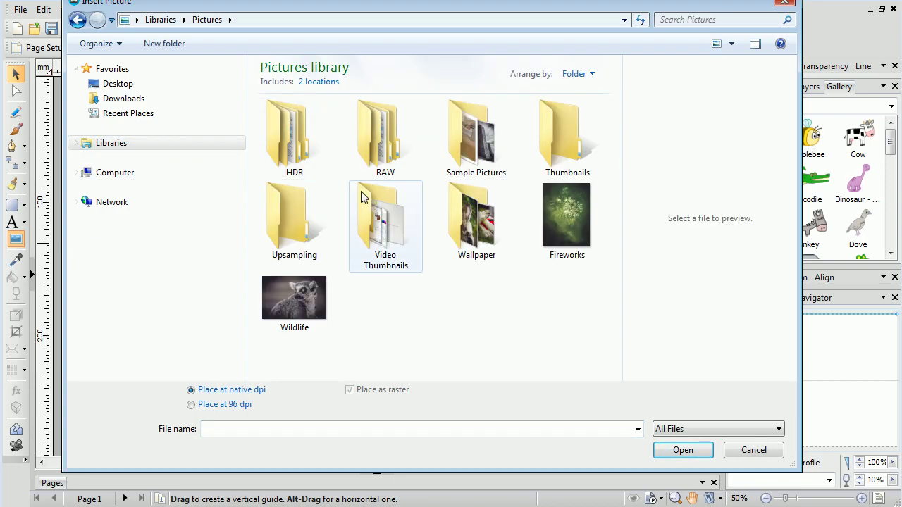
pyautogui.click(308, 298)
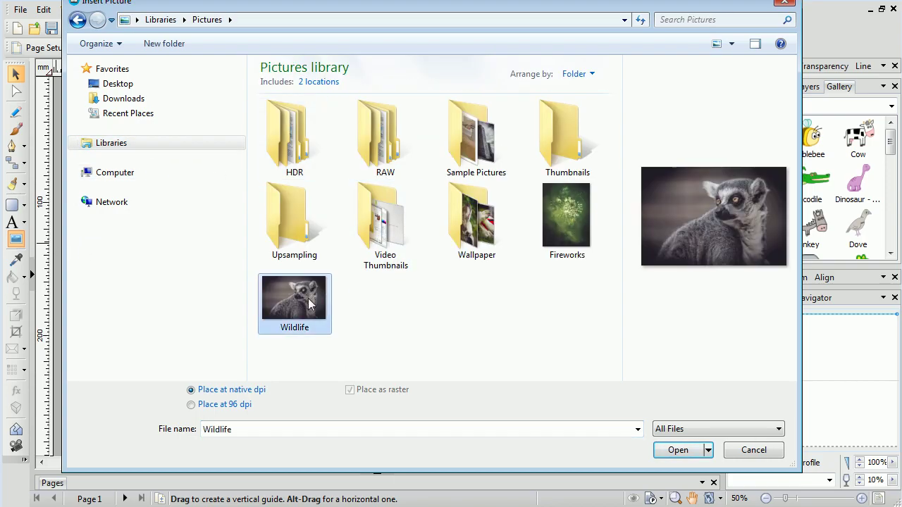
pyautogui.click(695, 453)
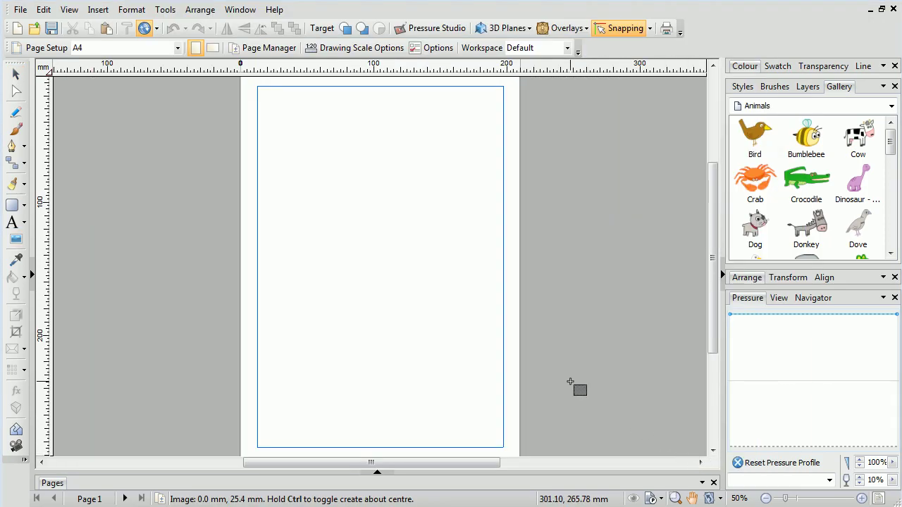
pyautogui.moveTo(261, 161); pyautogui.dragTo(496, 365)
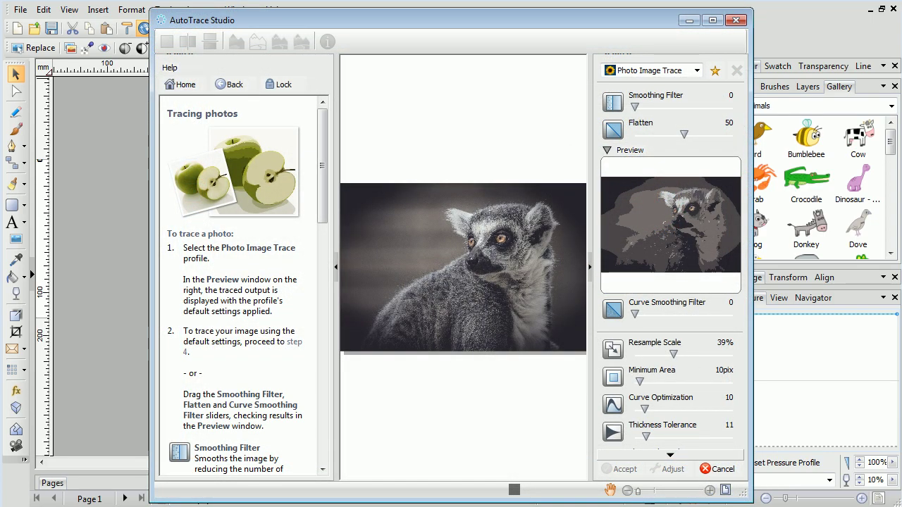
# Step: Set the trace's Smoothing Filter to 100 and try Flatten at 0 before settling on about 49
pyautogui.moveTo(635, 107); pyautogui.dragTo(782, 118)
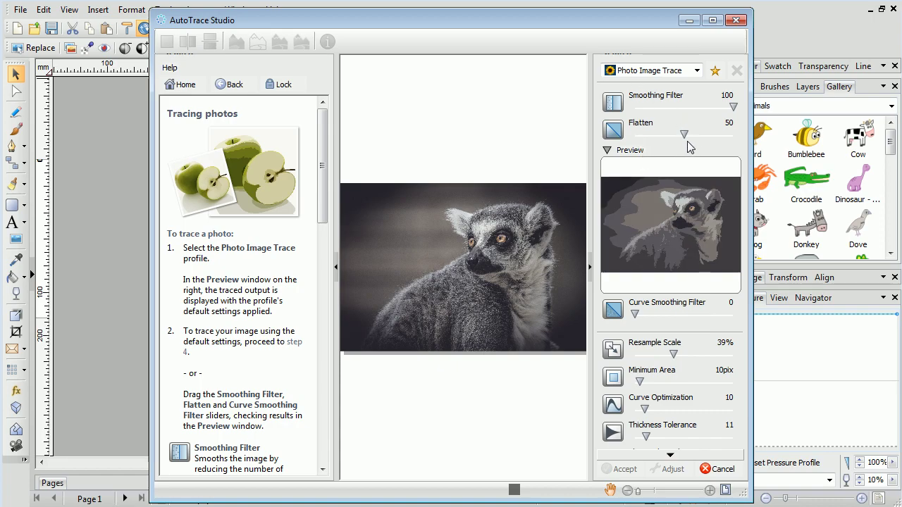
pyautogui.moveTo(685, 135); pyautogui.dragTo(634, 135)
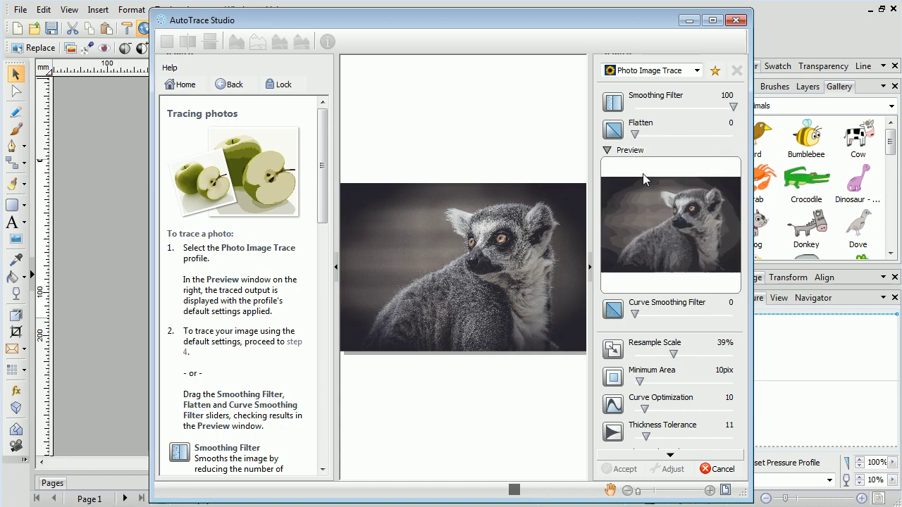
pyautogui.moveTo(639, 136); pyautogui.dragTo(682, 135)
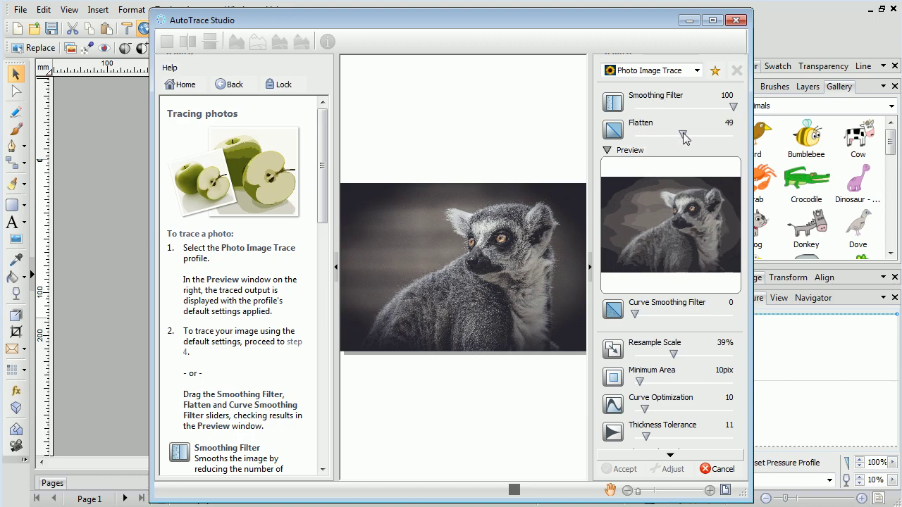